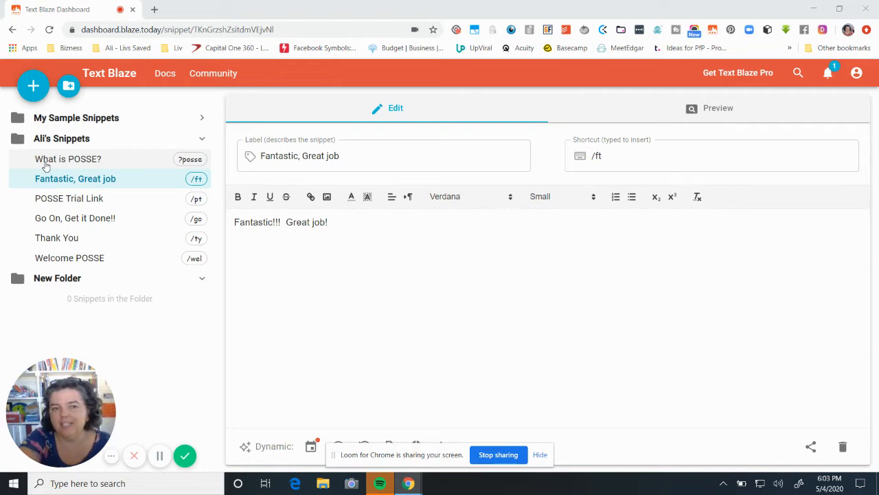
Open the "What is POSSE?" snippet to view its text, and load Facebook in a new browser tab.
{"action": "left_click", "coordinate": [46, 162]}
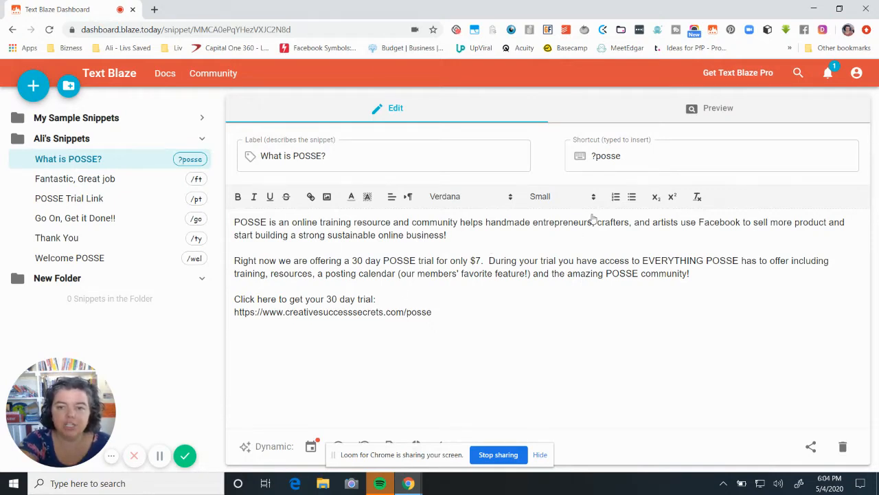
{"action": "left_click", "coordinate": [155, 9]}
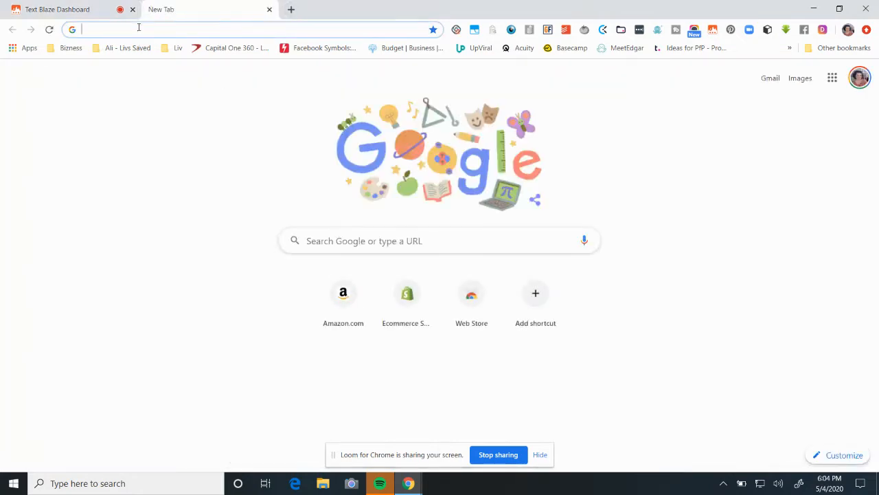
{"action": "type", "text": "face"}
{"action": "key", "text": "Return"}
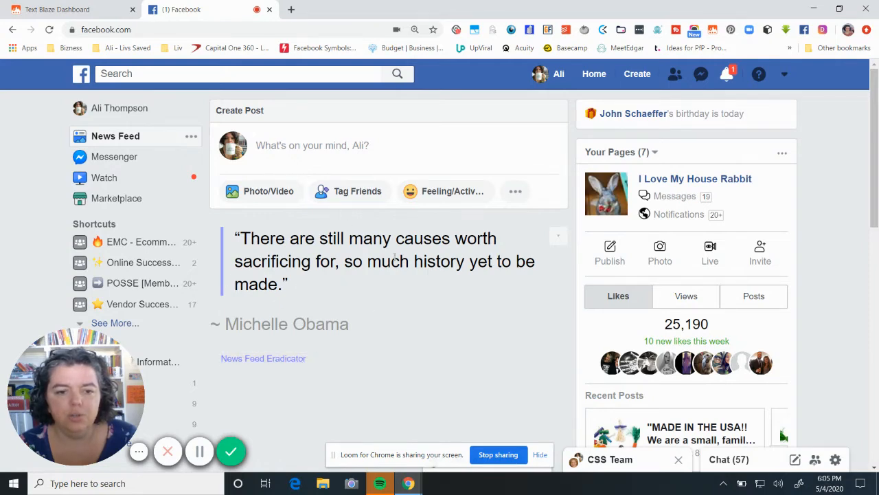
Swap the News Feed Eradicator quote for another one three times.
{"action": "left_click", "coordinate": [560, 238]}
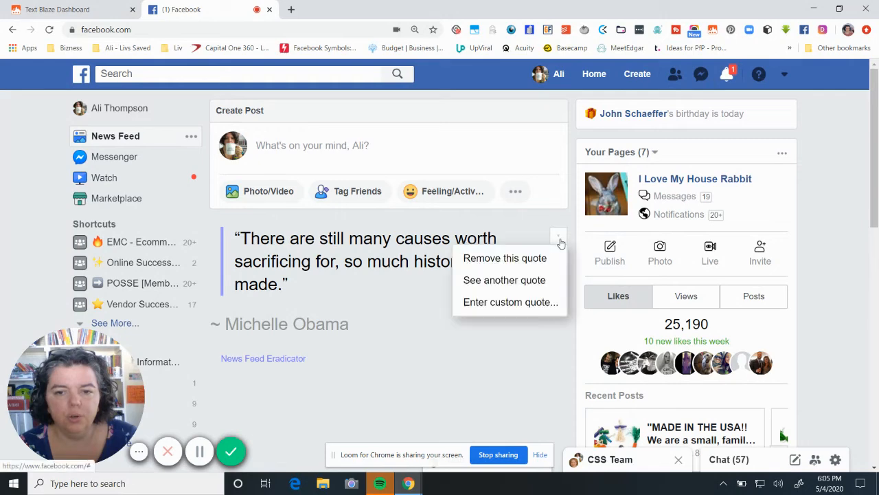
{"action": "left_click", "coordinate": [539, 280]}
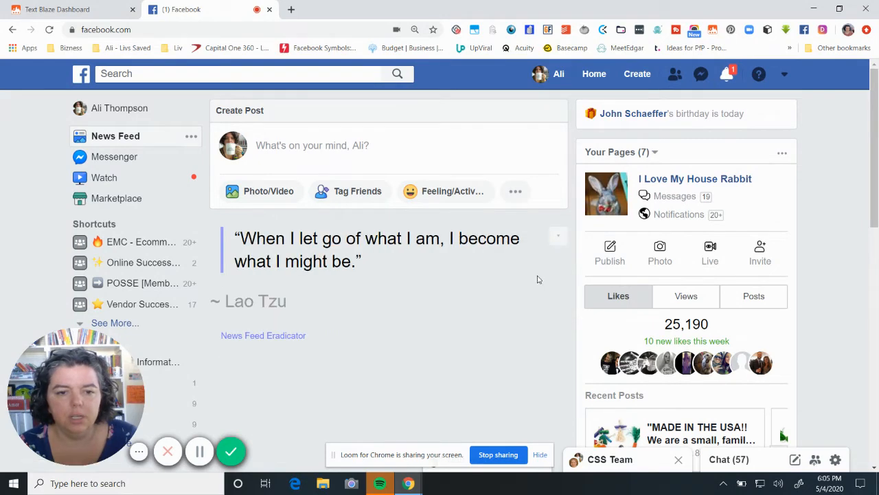
{"action": "left_click", "coordinate": [559, 237]}
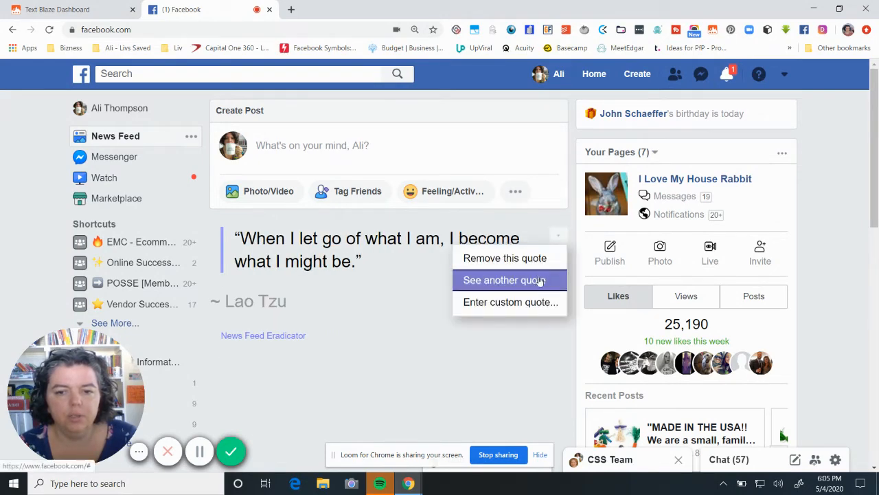
{"action": "left_click", "coordinate": [540, 282]}
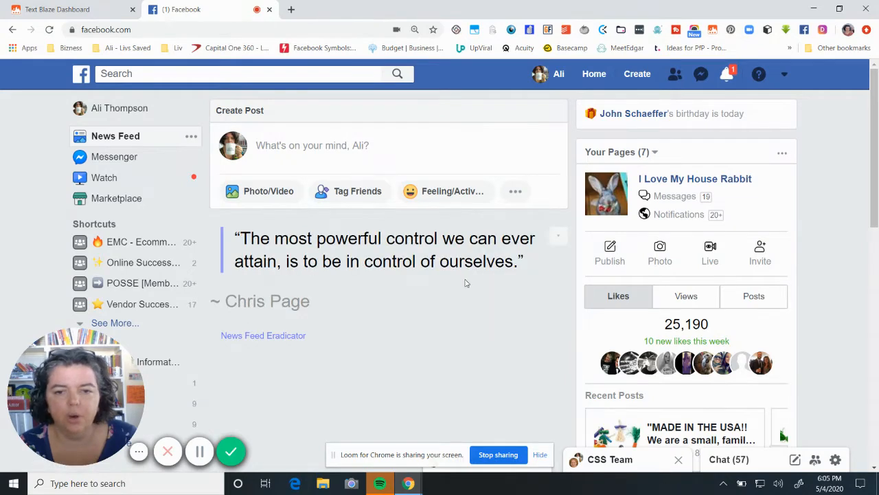
{"action": "left_click", "coordinate": [558, 237]}
{"action": "left_click", "coordinate": [540, 280]}
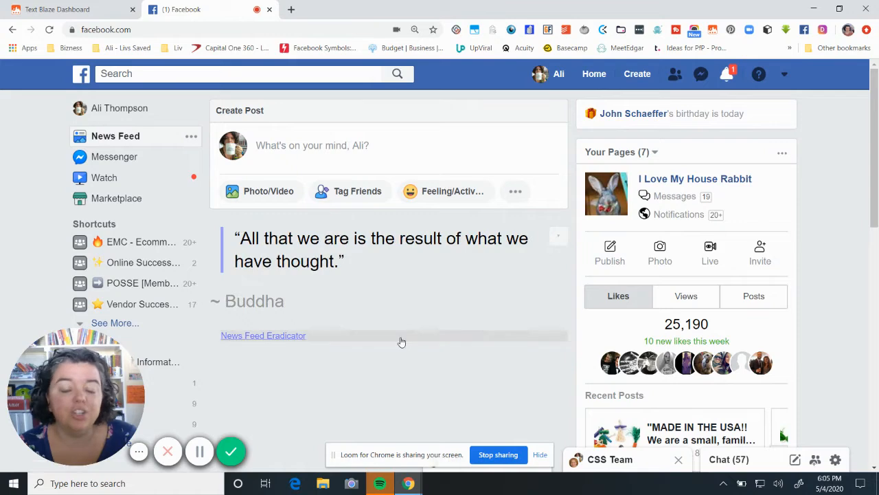
Start a new Facebook post and insert the "What is POSSE?" snippet with its ?posse shortcut.
{"action": "left_click", "coordinate": [327, 145]}
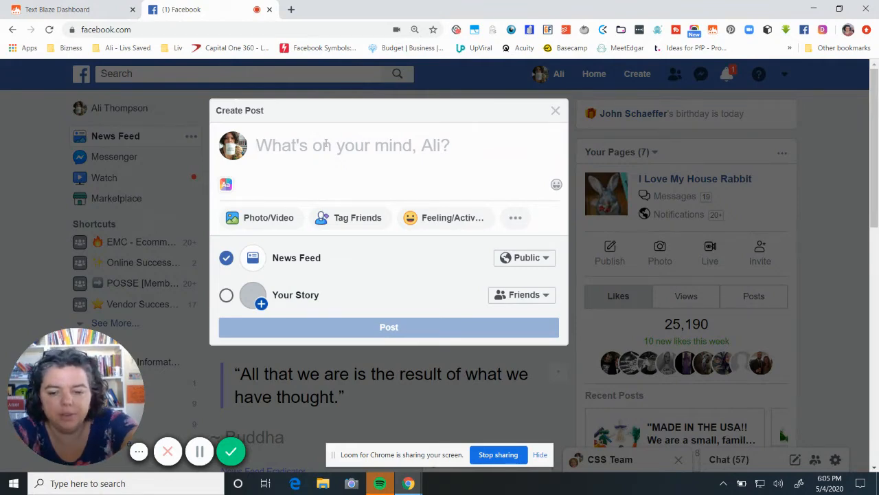
{"action": "type", "text": "?"}
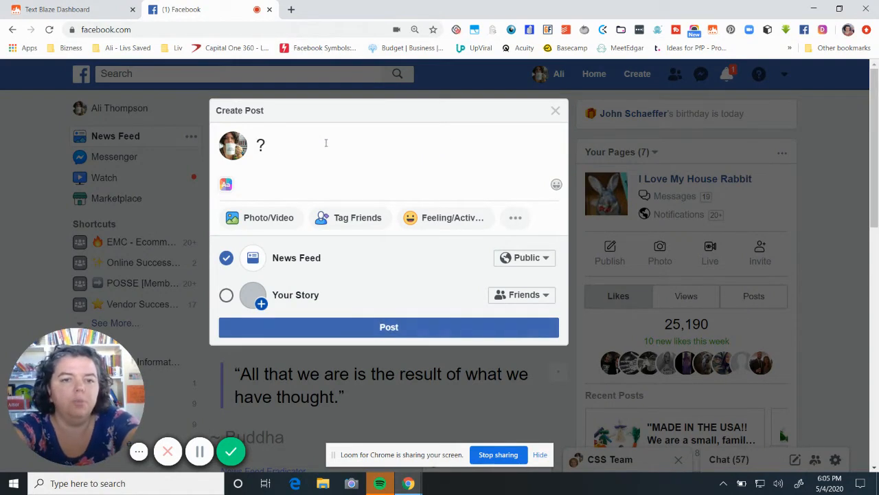
{"action": "type", "text": "possecrets.com/posse"}
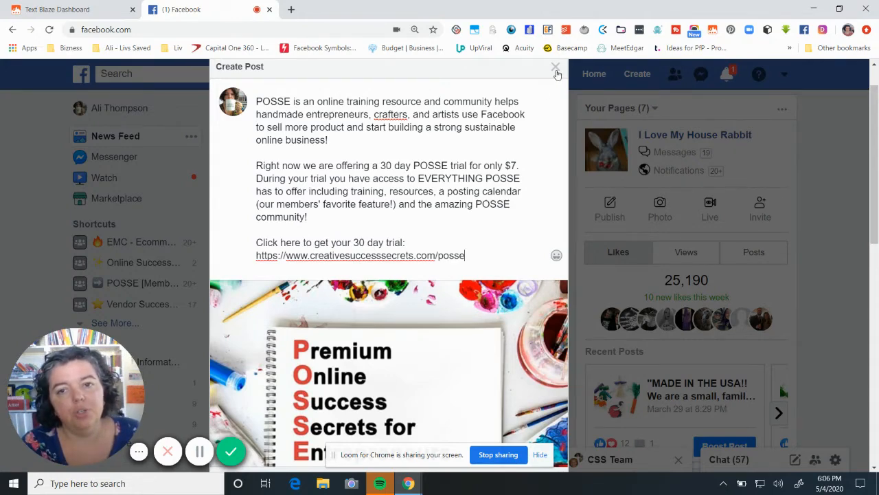
Replace the whole post text with the "Fantastic, Great job" snippet using its /ft shortcut.
{"action": "left_click_drag", "start_coordinate": [465, 254], "coordinate": [237, 103]}
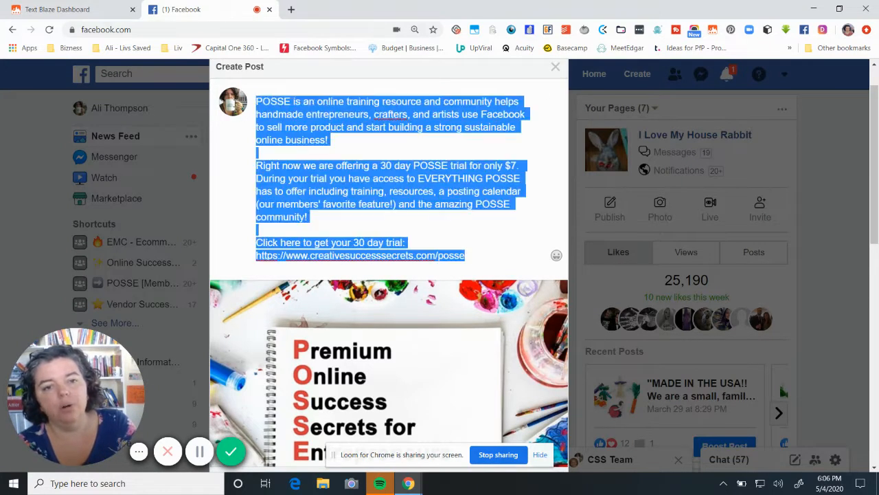
{"action": "key", "text": "BackSpace"}
{"action": "type", "text": "/"}
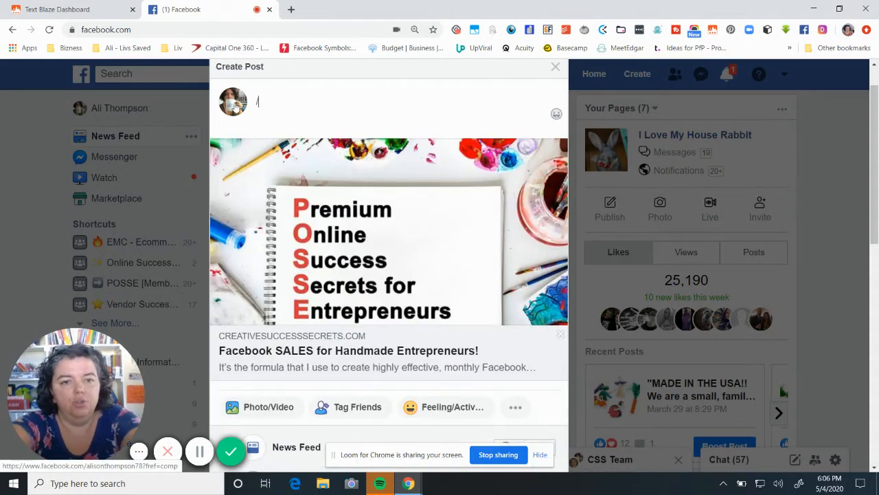
{"action": "type", "text": "Fantastic!!!  Great job!"}
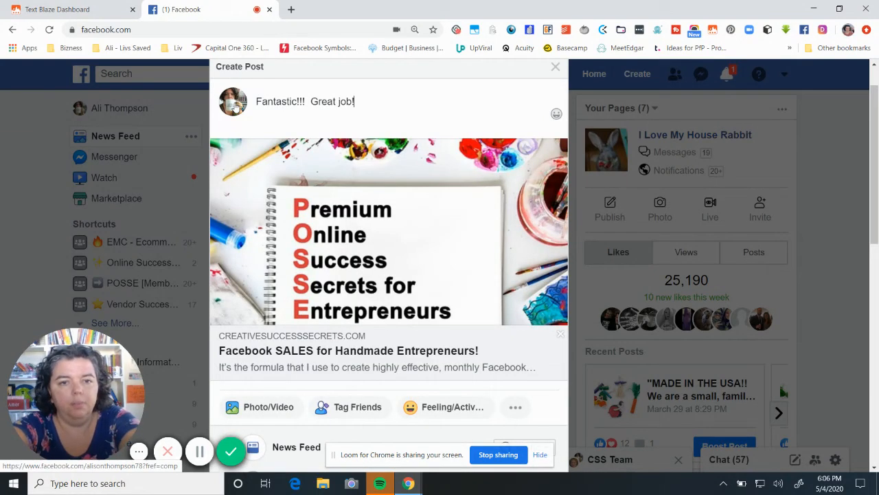
Clear the post text and insert the "Fantastic, Great job" snippet once more with /ft.
{"action": "key", "text": "BackSpace"}
{"action": "key", "text": "BackSpace"}
{"action": "key", "text": "BackSpace"}
{"action": "key", "text": "BackSpace"}
{"action": "key", "text": "BackSpace"}
{"action": "key", "text": "BackSpace"}
{"action": "key", "text": "BackSpace"}
{"action": "key", "text": "BackSpace"}
{"action": "key", "text": "BackSpace"}
{"action": "key", "text": "BackSpace"}
{"action": "key", "text": "BackSpace"}
{"action": "key", "text": "BackSpace"}
{"action": "key", "text": "BackSpace"}
{"action": "key", "text": "BackSpace"}
{"action": "key", "text": "BackSpace"}
{"action": "key", "text": "BackSpace"}
{"action": "key", "text": "BackSpace"}
{"action": "key", "text": "BackSpace"}
{"action": "key", "text": "BackSpace"}
{"action": "key", "text": "BackSpace"}
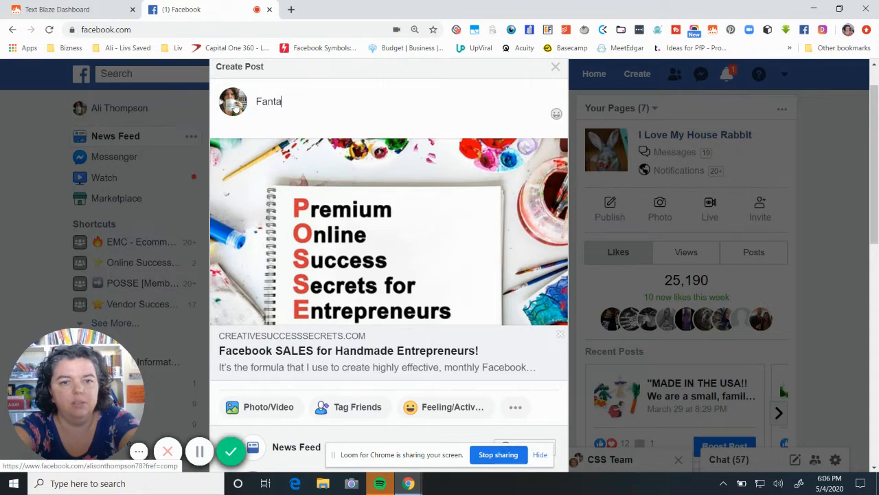
{"action": "type", "text": "/f"}
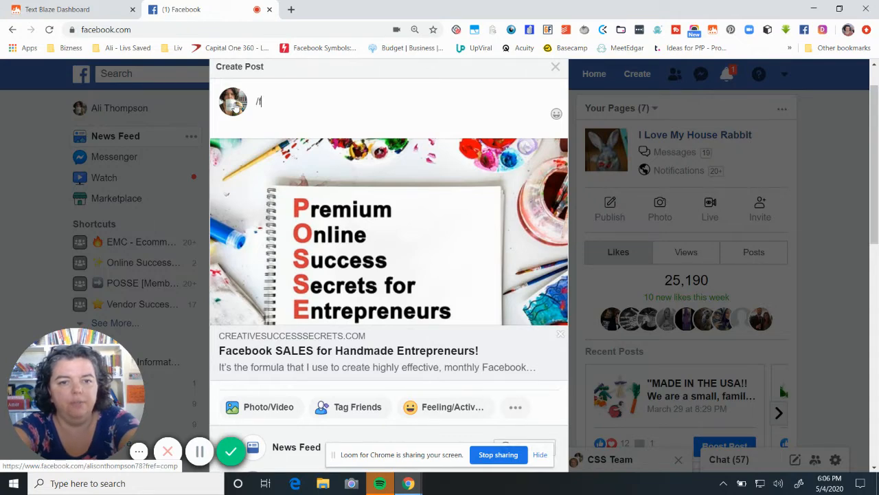
{"action": "type", "text": "Fantastic!!!  Great job!"}
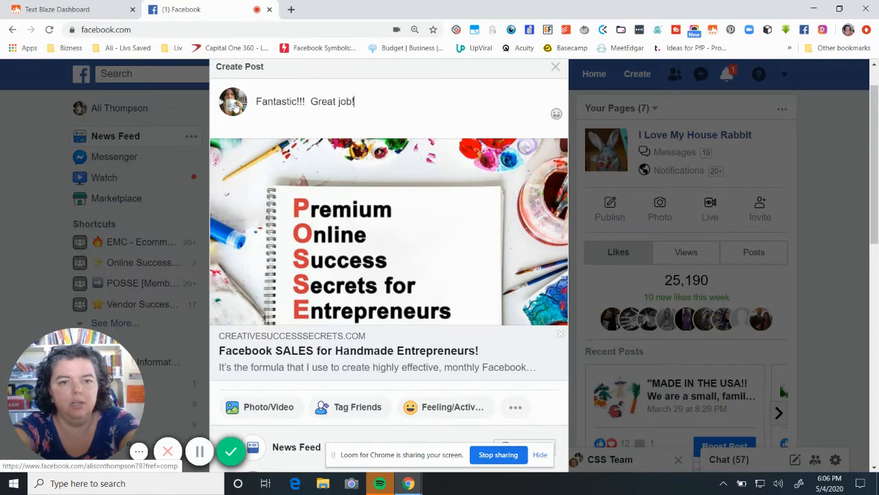
Replace the post text with the "POSSE Trial Link" snippet, checking its /pt shortcut in Text Blaze first.
{"action": "key", "text": "BackSpace"}
{"action": "key", "text": "BackSpace"}
{"action": "key", "text": "BackSpace"}
{"action": "key", "text": "BackSpace"}
{"action": "key", "text": "BackSpace"}
{"action": "key", "text": "BackSpace"}
{"action": "key", "text": "BackSpace"}
{"action": "key", "text": "BackSpace"}
{"action": "key", "text": "BackSpace"}
{"action": "key", "text": "BackSpace"}
{"action": "key", "text": "BackSpace"}
{"action": "key", "text": "BackSpace"}
{"action": "key", "text": "BackSpace"}
{"action": "key", "text": "BackSpace"}
{"action": "key", "text": "BackSpace"}
{"action": "key", "text": "BackSpace"}
{"action": "key", "text": "BackSpace"}
{"action": "key", "text": "BackSpace"}
{"action": "key", "text": "BackSpace"}
{"action": "key", "text": "BackSpace"}
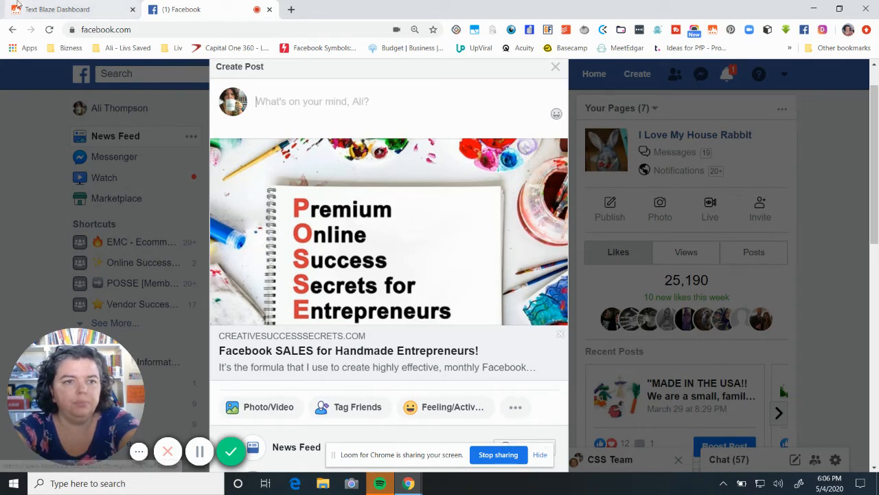
{"action": "left_click", "coordinate": [78, 7]}
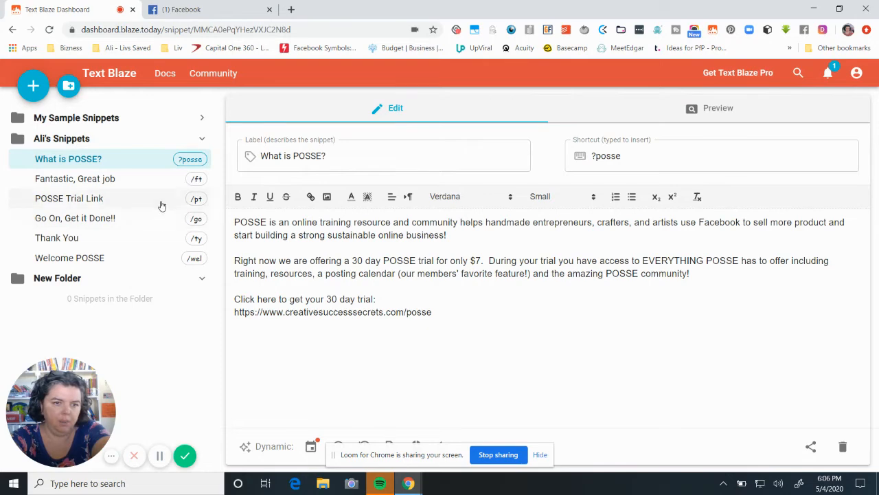
{"action": "left_click", "coordinate": [226, 9]}
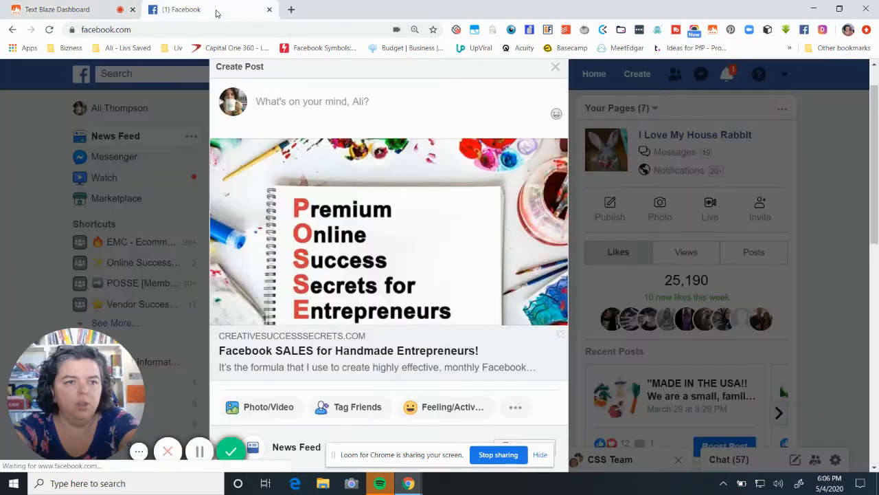
{"action": "type", "text": "/posse"}
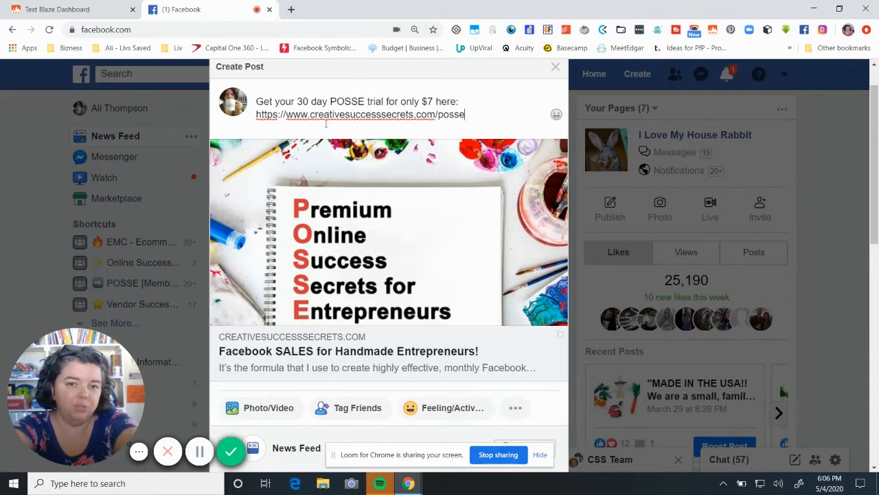
Check the "Go On, Get it Done!!" shortcut in Text Blaze and replace the Facebook post text with that snippet using /go.
{"action": "left_click", "coordinate": [82, 11]}
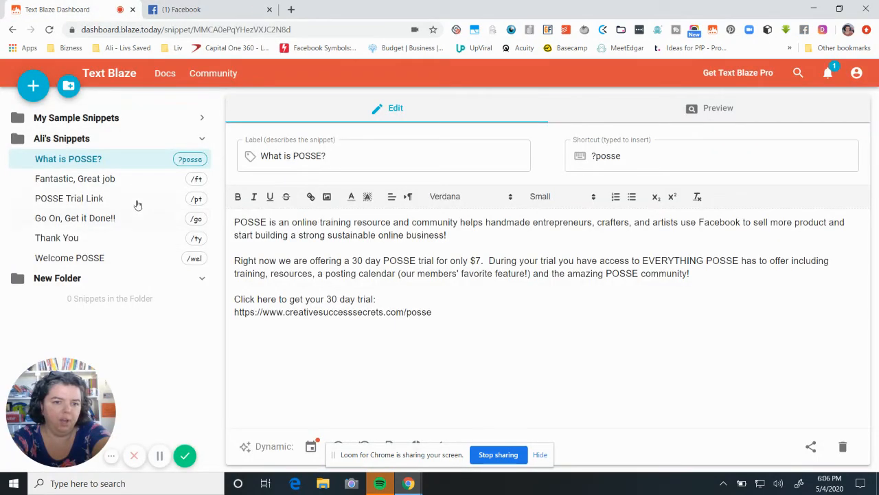
{"action": "left_click", "coordinate": [197, 12]}
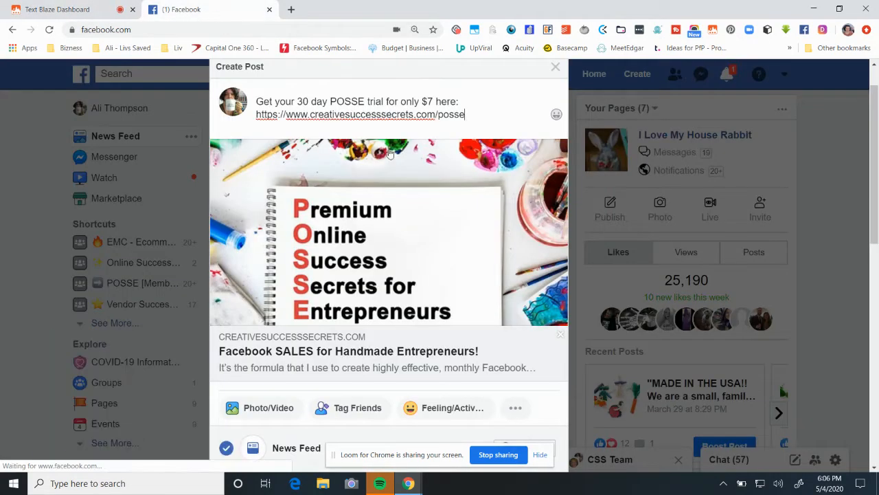
{"action": "left_click_drag", "start_coordinate": [474, 116], "coordinate": [255, 101]}
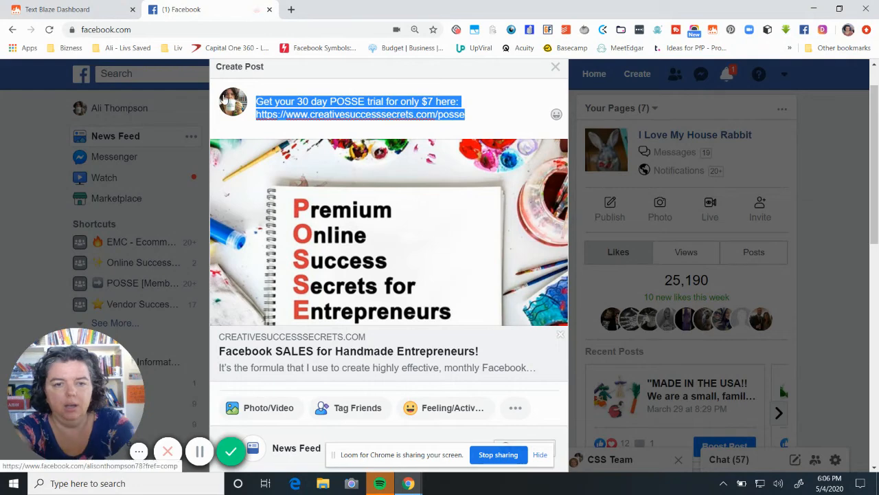
{"action": "key", "text": "BackSpace"}
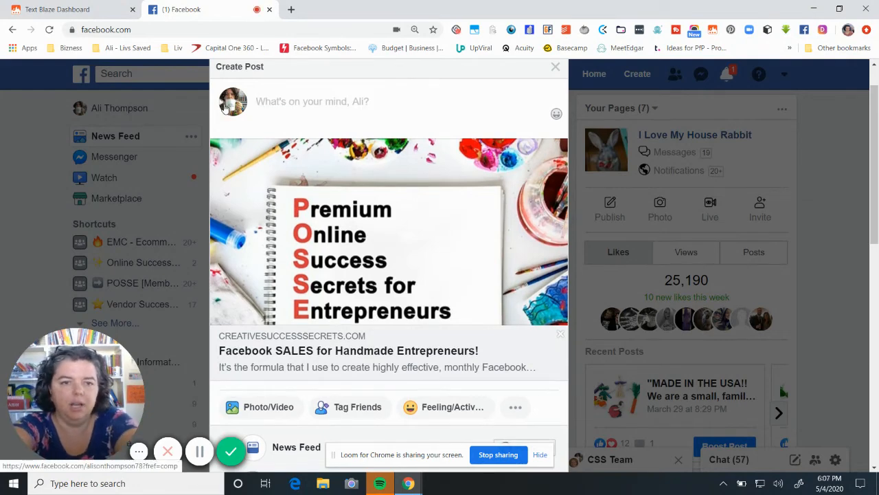
{"action": "type", "text": "Go On, Get it Done!!!"}
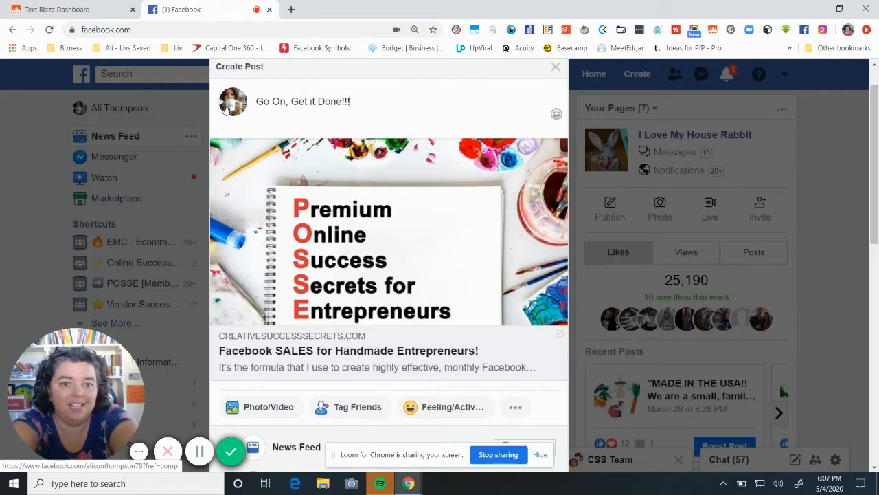
Delete the "Go On, Get it Done!!!" text from the post.
{"action": "key", "text": "BackSpace"}
{"action": "key", "text": "BackSpace"}
{"action": "key", "text": "BackSpace"}
{"action": "key", "text": "BackSpace"}
{"action": "key", "text": "BackSpace"}
{"action": "key", "text": "BackSpace"}
{"action": "key", "text": "BackSpace"}
{"action": "key", "text": "BackSpace"}
{"action": "key", "text": "BackSpace"}
{"action": "key", "text": "BackSpace"}
{"action": "key", "text": "BackSpace"}
{"action": "key", "text": "BackSpace"}
{"action": "key", "text": "BackSpace"}
{"action": "key", "text": "BackSpace"}
{"action": "key", "text": "BackSpace"}
{"action": "key", "text": "BackSpace"}
{"action": "key", "text": "BackSpace"}
{"action": "key", "text": "BackSpace"}
{"action": "key", "text": "BackSpace"}
{"action": "key", "text": "BackSpace"}
{"action": "key", "text": "BackSpace"}
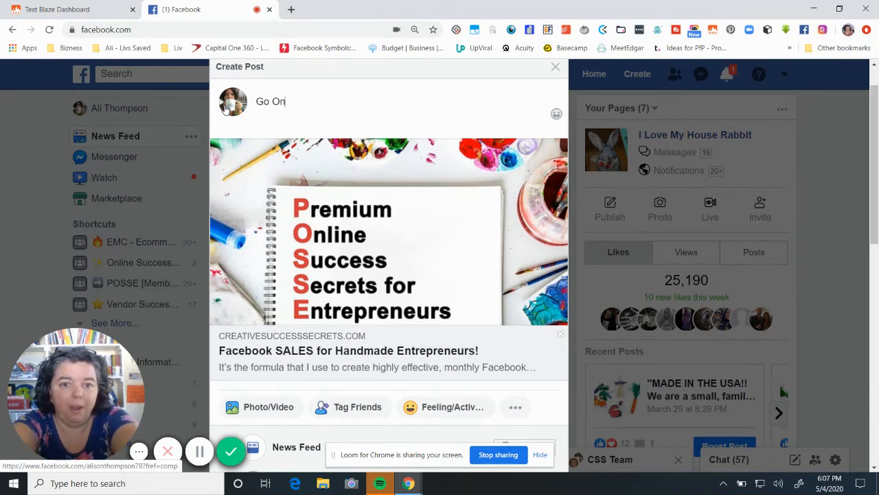
Switch to Text Blaze, expand the My Sample Snippets folder and open the "Demo - Time and Dates" snippet.
{"action": "left_click", "coordinate": [48, 9]}
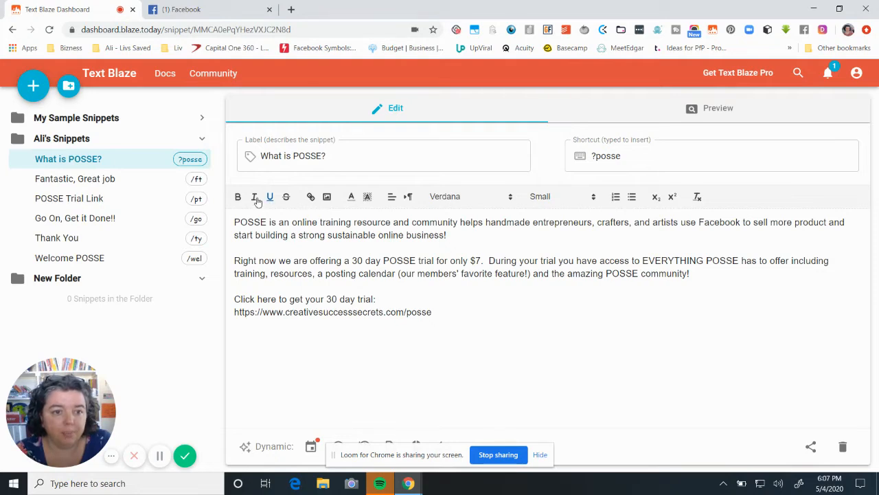
{"action": "left_click", "coordinate": [112, 119]}
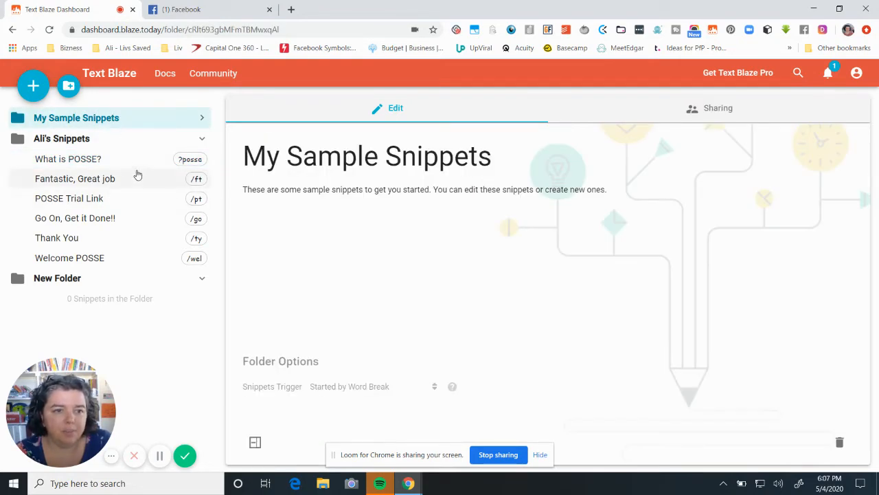
{"action": "left_click", "coordinate": [206, 121]}
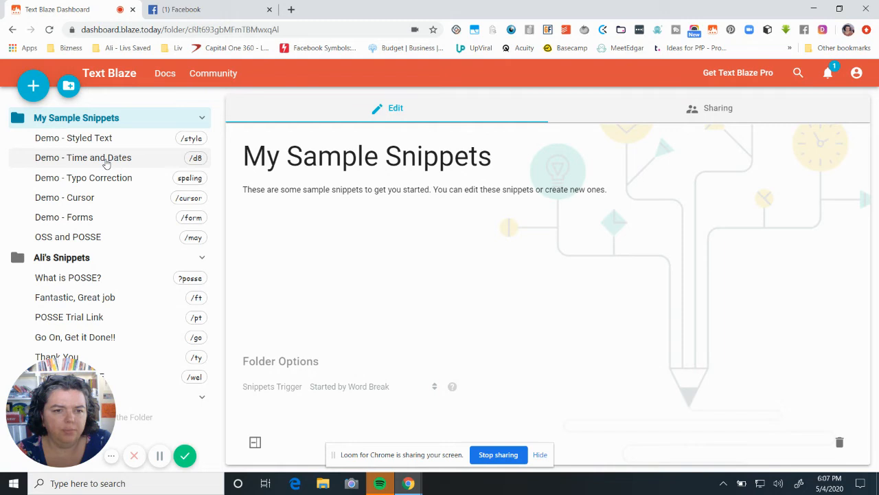
{"action": "left_click", "coordinate": [106, 162]}
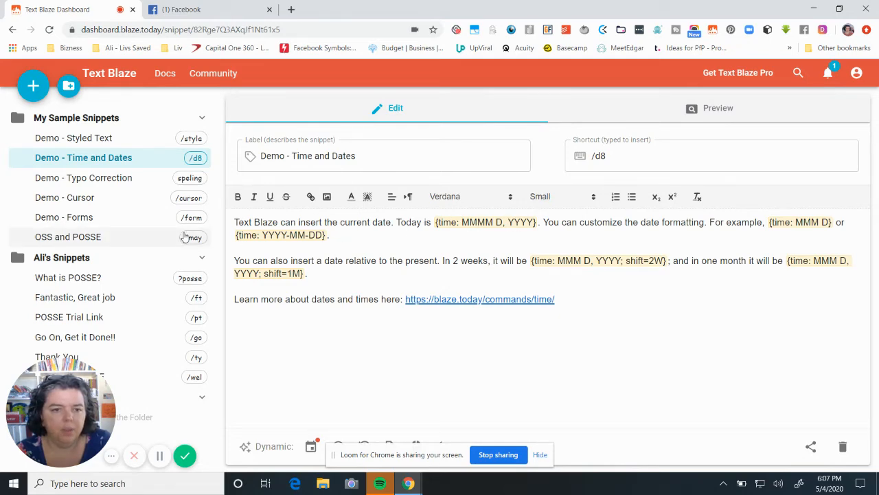
Switch to Facebook and insert the "Demo - Time and Dates" snippet into the empty post with its /d8 shortcut.
{"action": "left_click", "coordinate": [213, 18]}
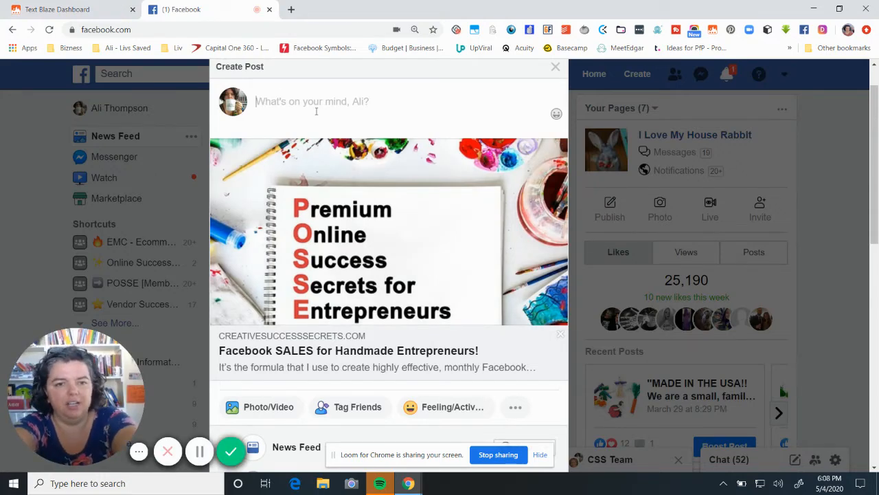
{"action": "type", "text": "/d"}
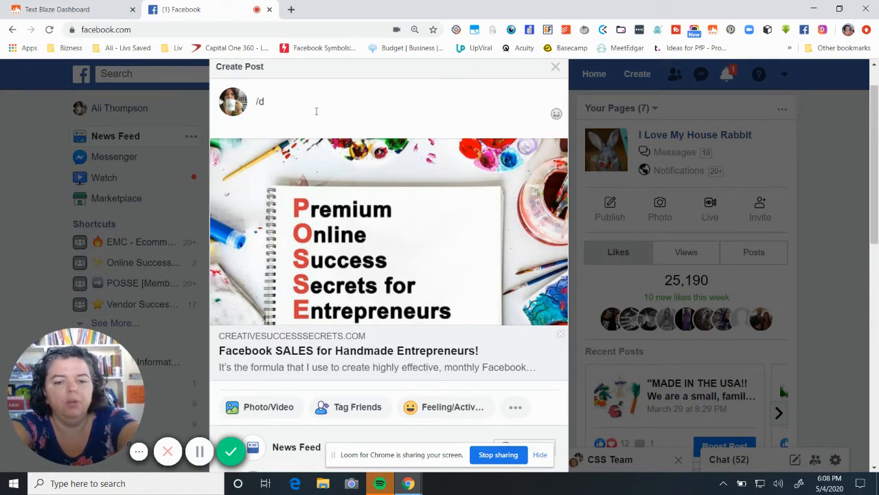
{"action": "type", "text": "t"}
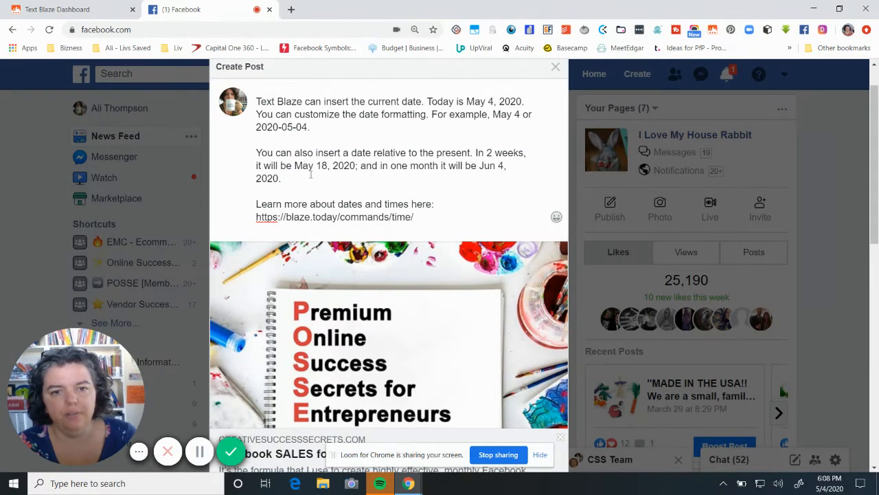
Return to Text Blaze and open the "Demo - Typo Correction" snippet to view its shortcut and text.
{"action": "left_click", "coordinate": [65, 13]}
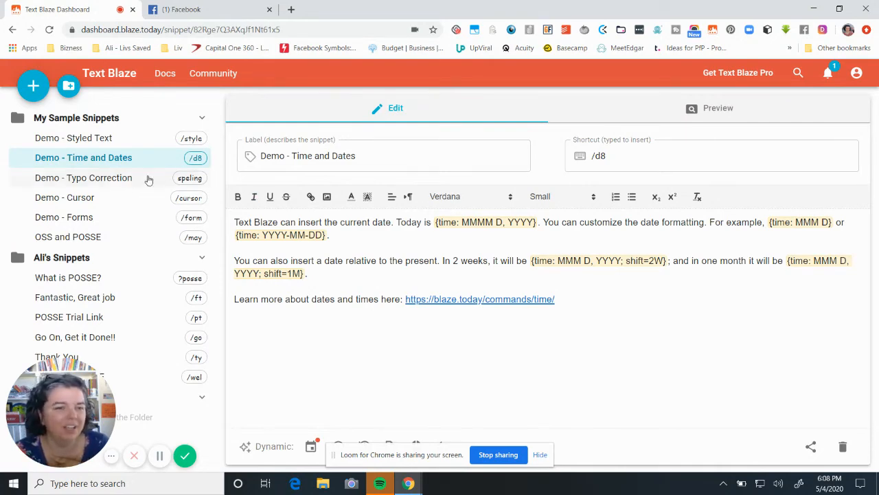
{"action": "left_click", "coordinate": [115, 178]}
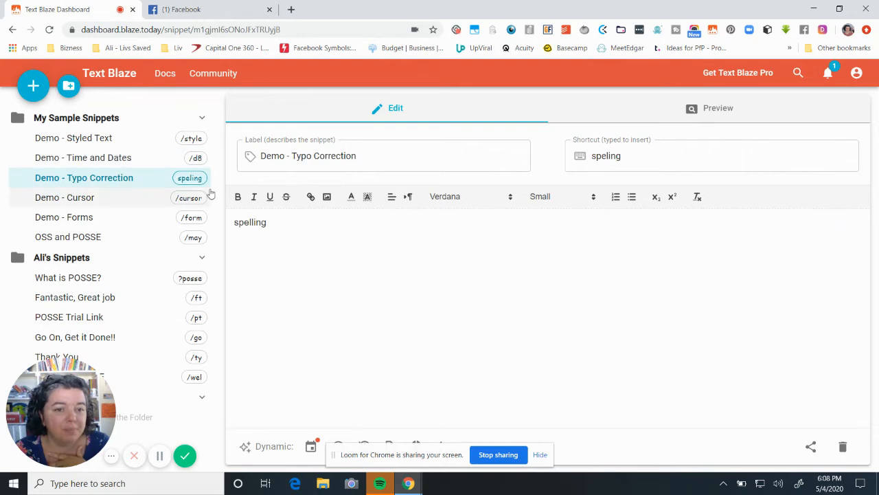